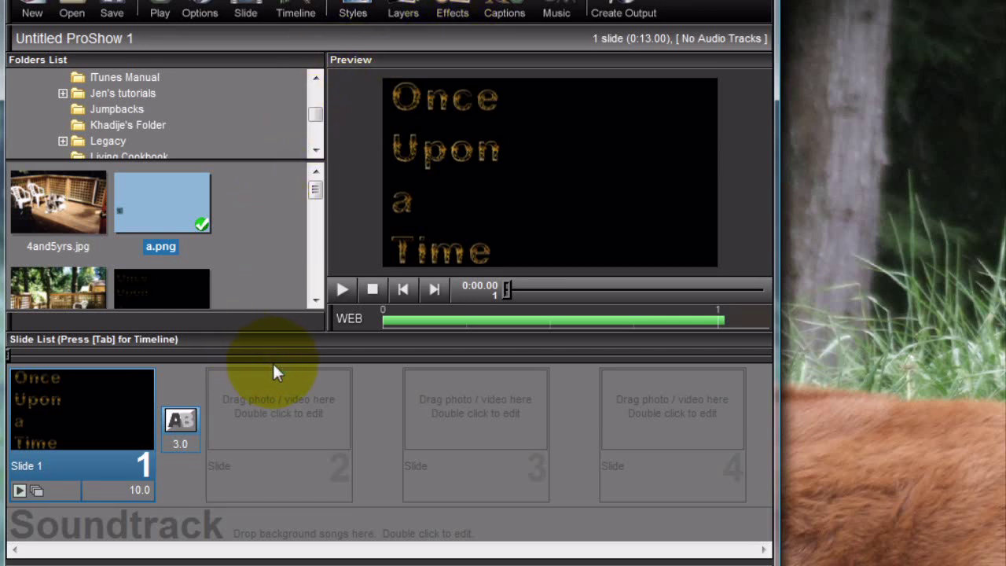
Step: Open Slide 1's options to show its four word layers and Starting/Ending Position panels
{"action": "left_click", "coordinate": [114, 425]}
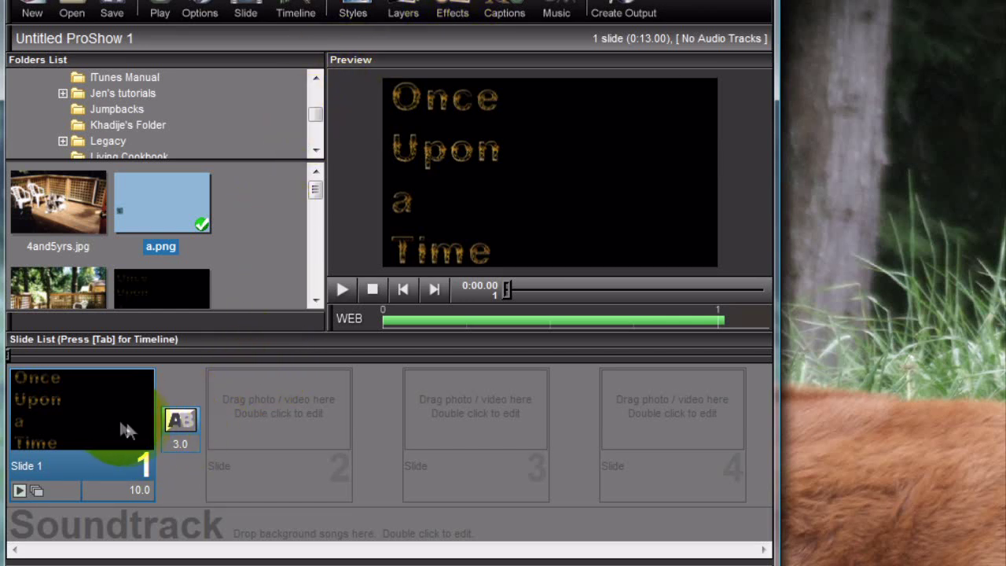
{"action": "left_click", "coordinate": [114, 409]}
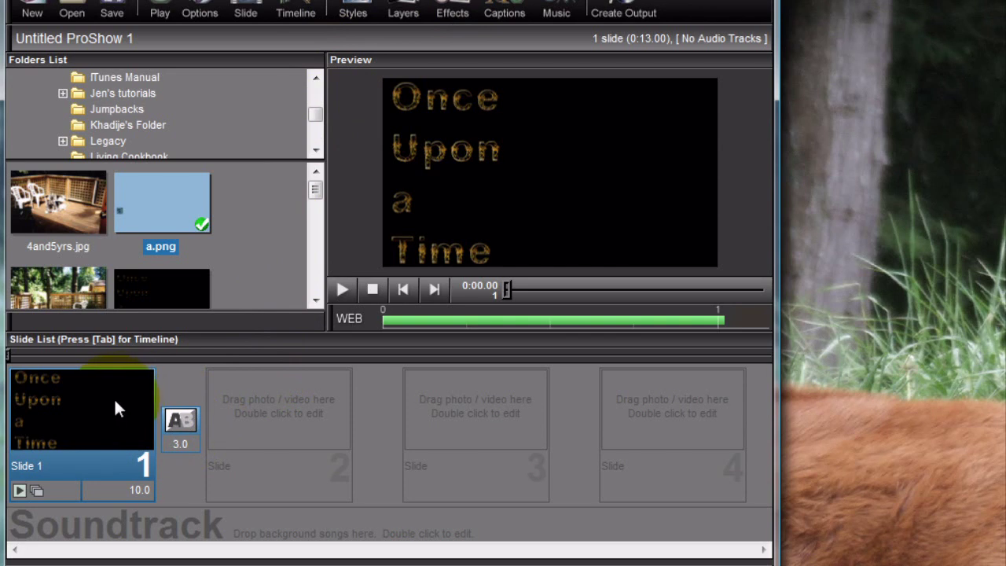
{"action": "left_click", "coordinate": [89, 411]}
{"action": "double_click", "coordinate": [98, 407]}
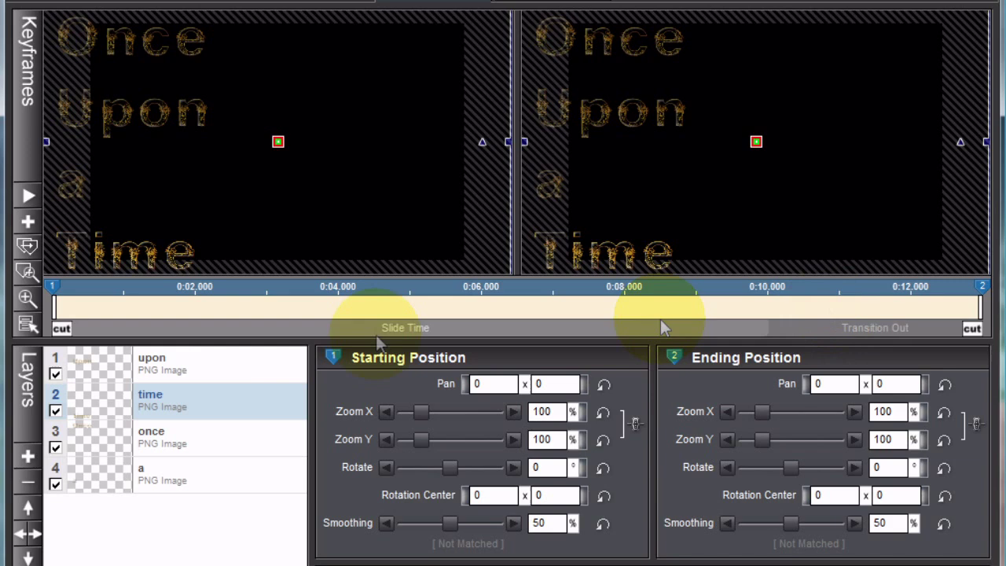
Step: Stagger layer starts: once at ~1 s, upon 0:02.421, a 0:02.960, time 0:03.660
{"action": "left_click", "coordinate": [26, 273]}
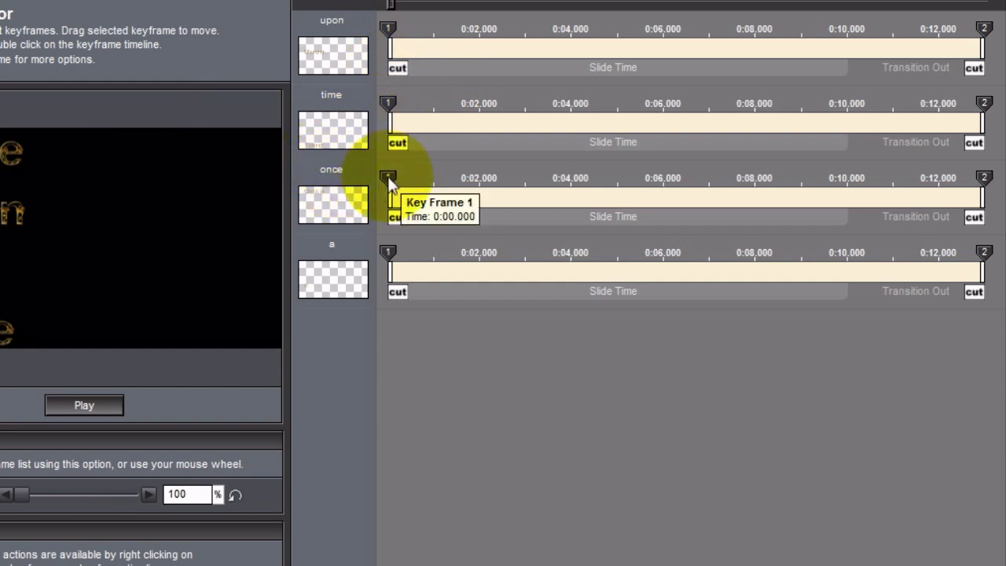
{"action": "left_click_drag", "start_coordinate": [388, 179], "coordinate": [443, 179]}
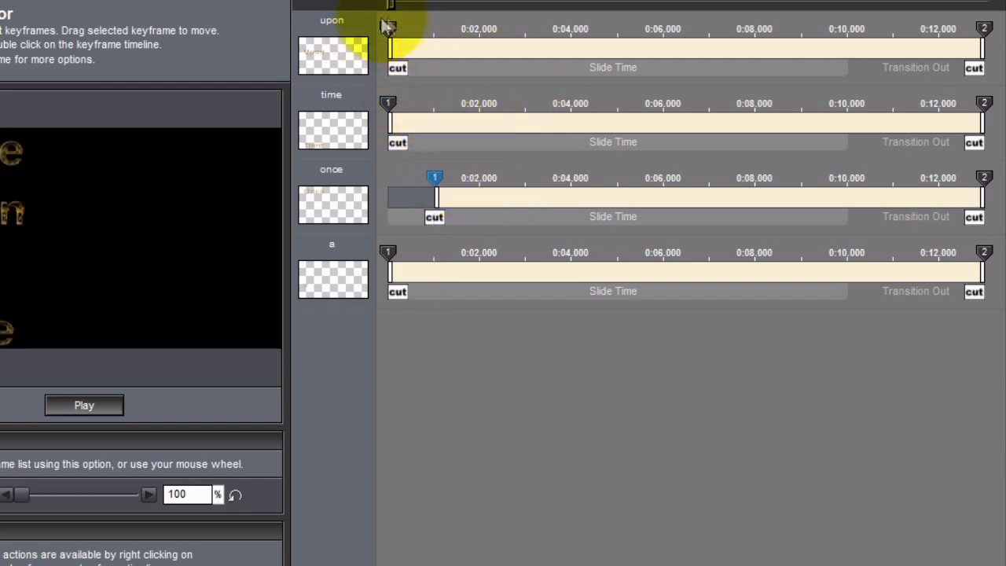
{"action": "mouse_move", "coordinate": [390, 30]}
{"action": "left_mouse_down"}
{"action": "mouse_move", "coordinate": [513, 32]}
{"action": "mouse_move", "coordinate": [501, 31]}
{"action": "left_mouse_up"}
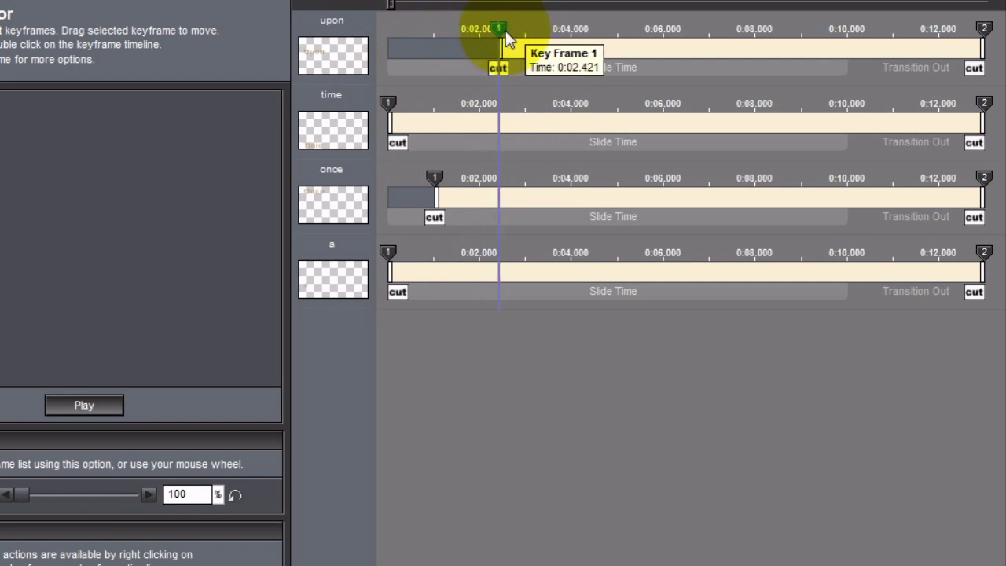
{"action": "mouse_move", "coordinate": [393, 106]}
{"action": "left_mouse_down"}
{"action": "mouse_move", "coordinate": [572, 110]}
{"action": "mouse_move", "coordinate": [562, 106]}
{"action": "left_mouse_up"}
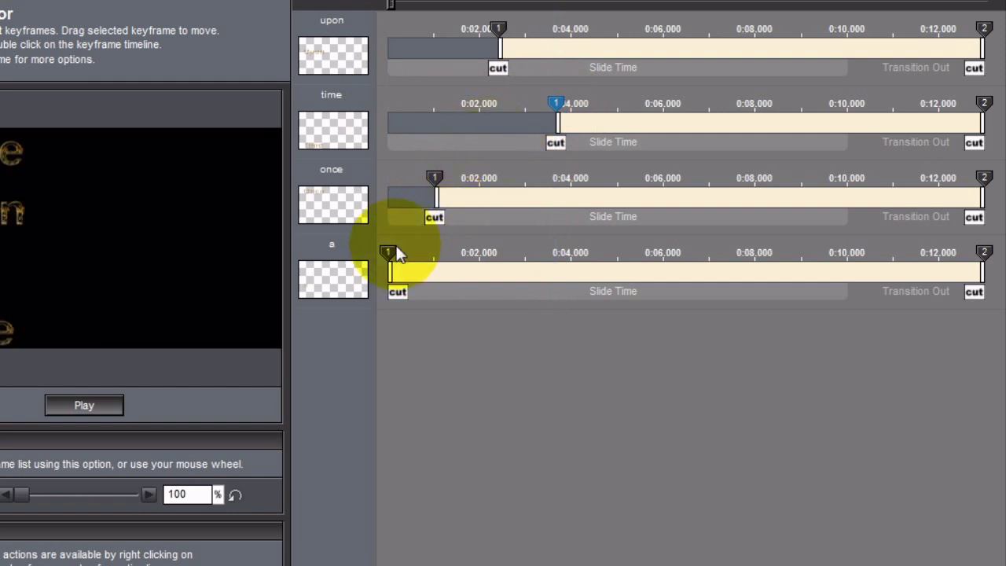
{"action": "mouse_move", "coordinate": [387, 252]}
{"action": "left_mouse_down"}
{"action": "mouse_move", "coordinate": [460, 250]}
{"action": "mouse_move", "coordinate": [531, 221]}
{"action": "left_mouse_up"}
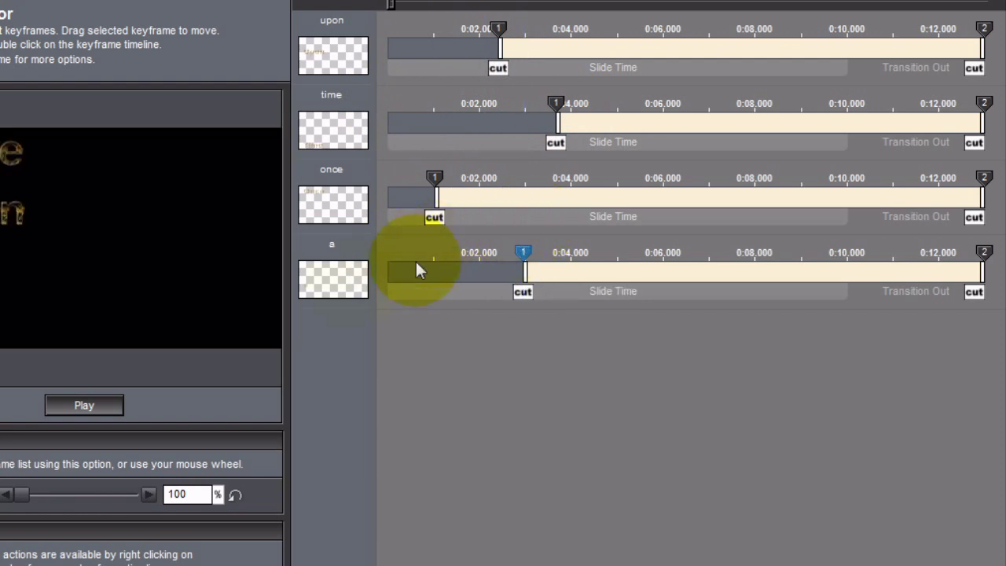
{"action": "left_click", "coordinate": [84, 406]}
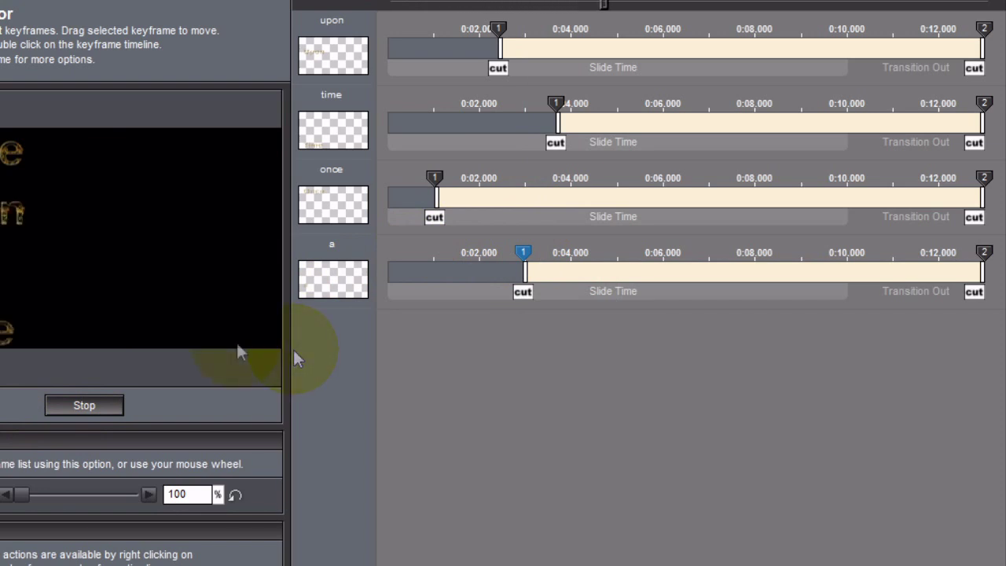
{"action": "left_click", "coordinate": [87, 407]}
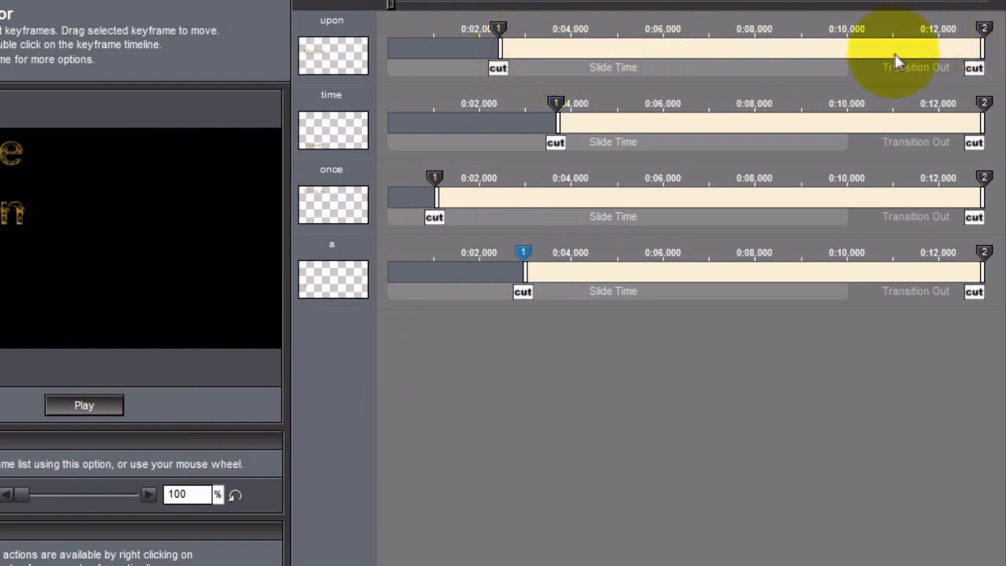
Step: Give upon and once their own entrance transitions, shortened to about 0.6 and 0.7 seconds
{"action": "left_click", "coordinate": [499, 67]}
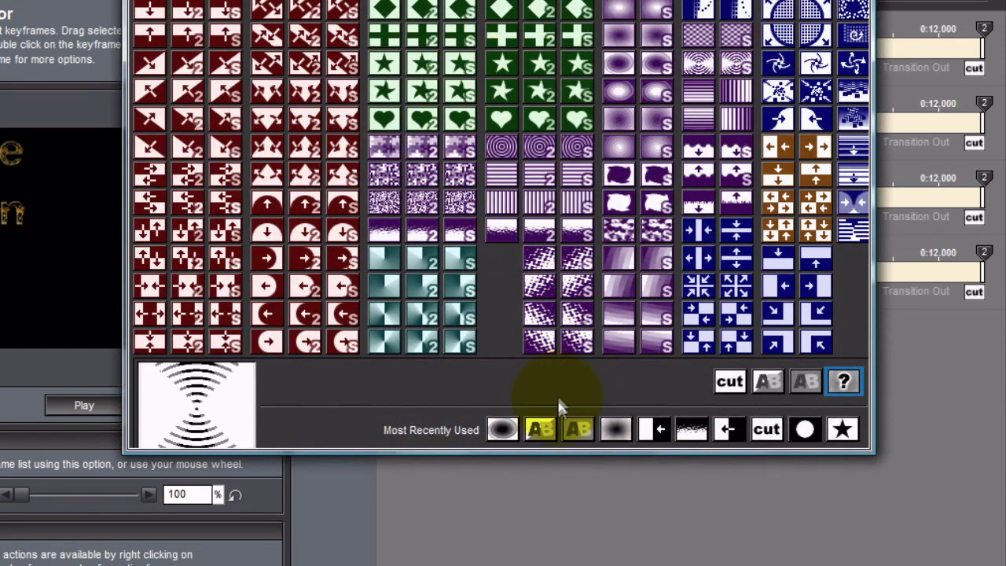
{"action": "left_click", "coordinate": [503, 430]}
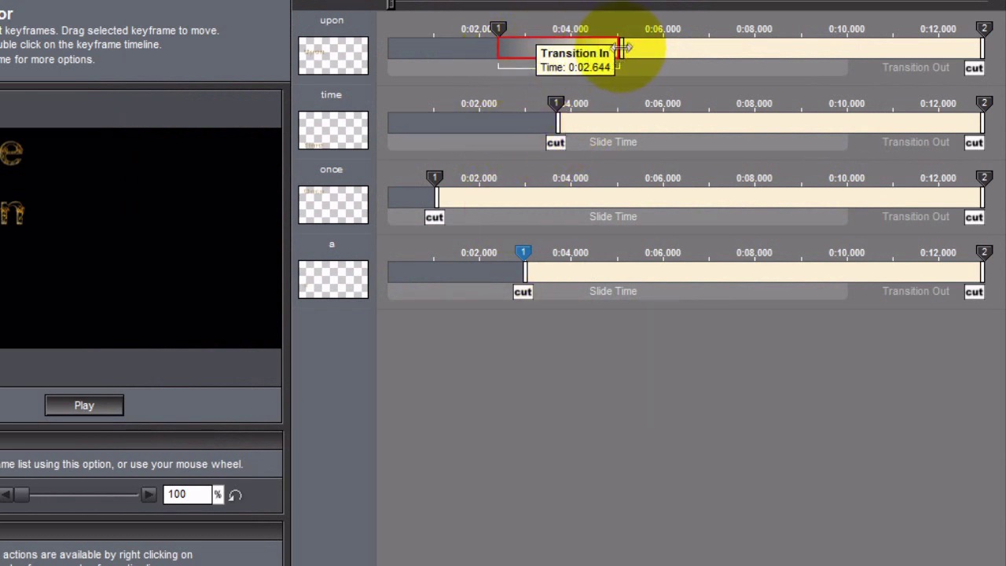
{"action": "left_click_drag", "start_coordinate": [620, 47], "coordinate": [537, 59]}
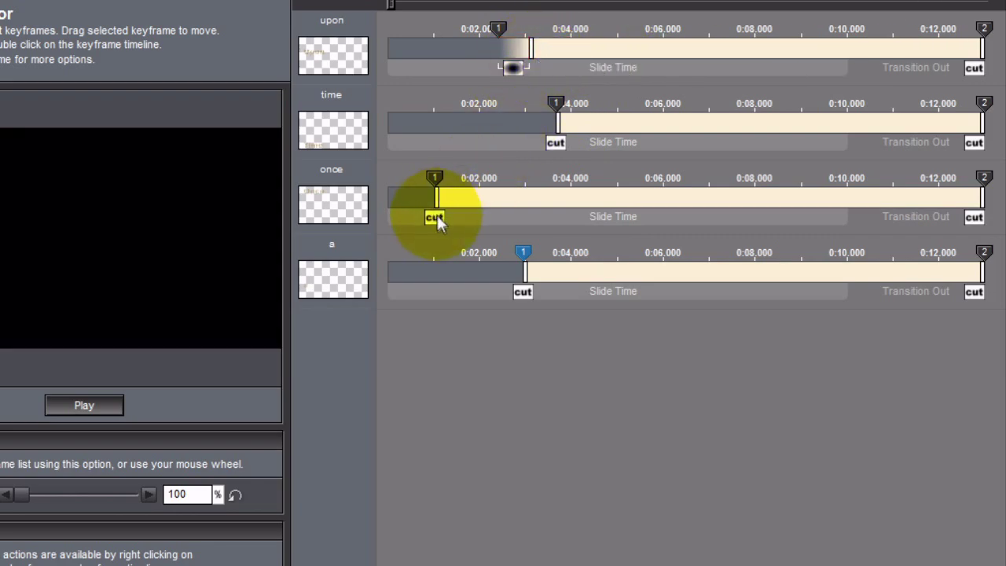
{"action": "left_click", "coordinate": [435, 218]}
{"action": "key", "text": "Escape"}
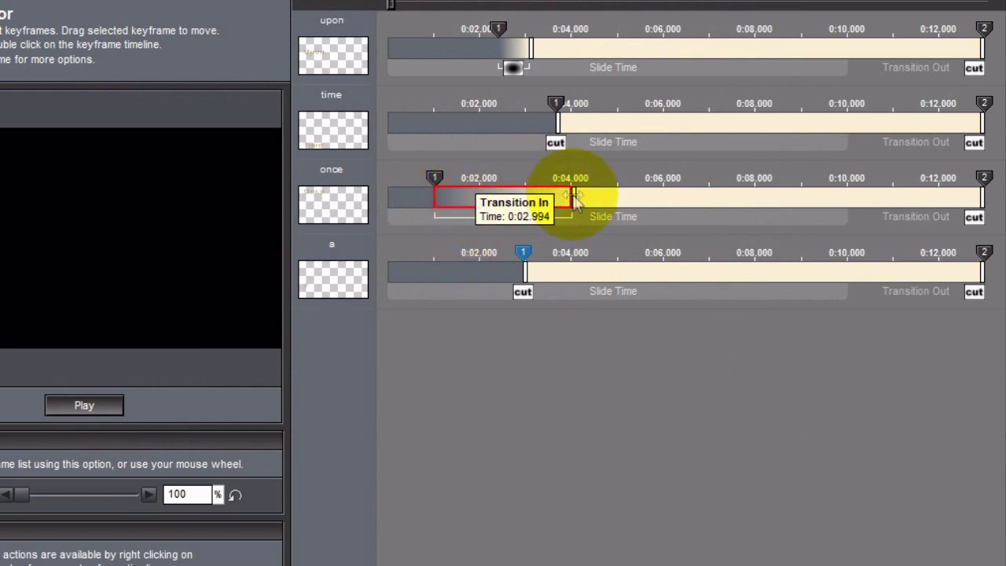
{"action": "left_click_drag", "start_coordinate": [576, 201], "coordinate": [465, 206]}
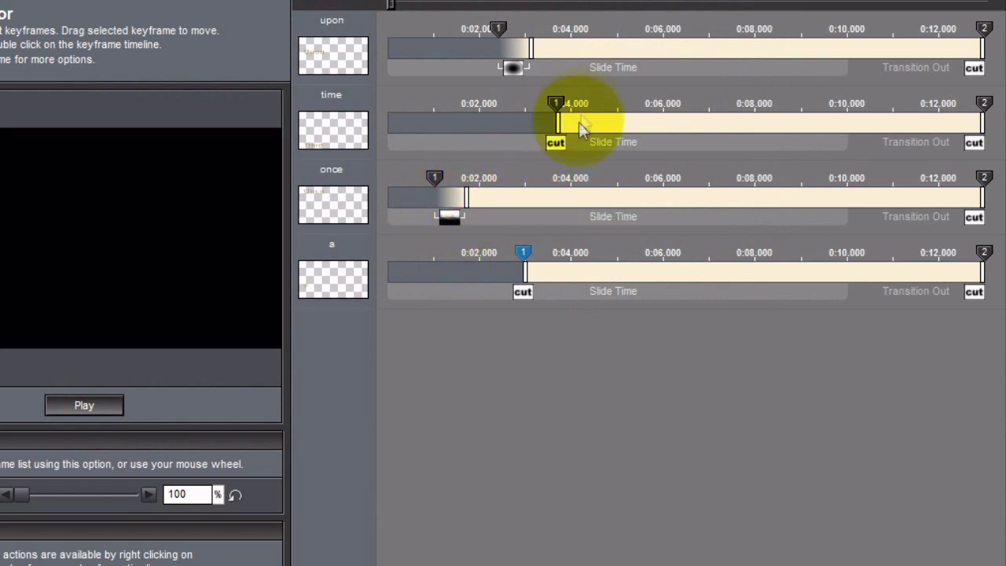
Step: Give time a Heart transition of 0:00.670 and a a half-second Dissolve
{"action": "left_click", "coordinate": [554, 143]}
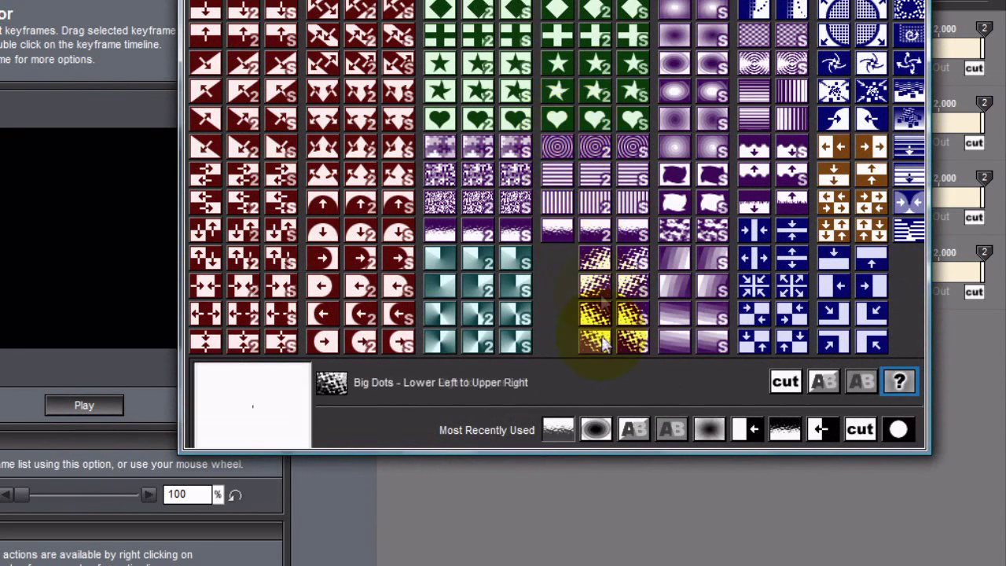
{"action": "left_click", "coordinate": [564, 122]}
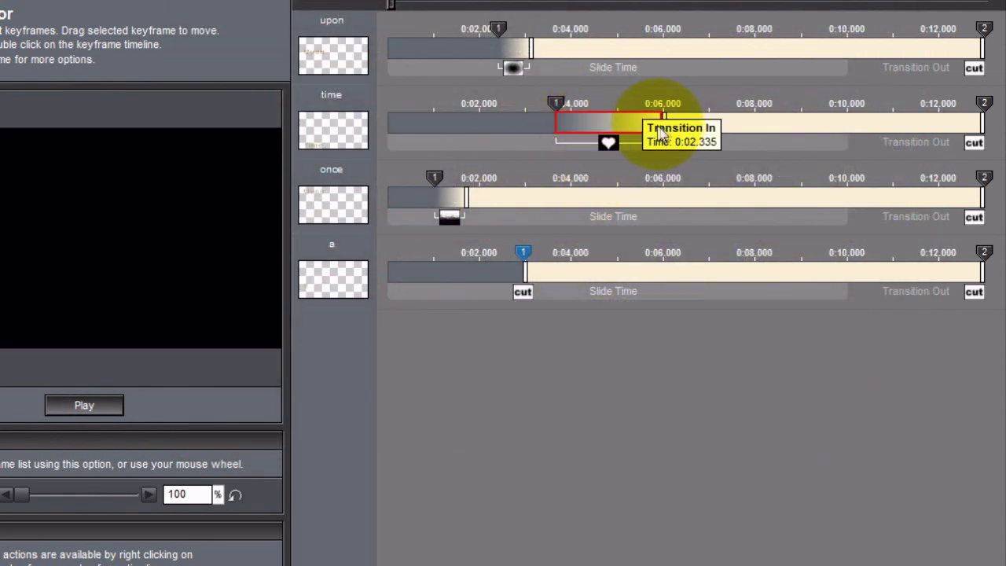
{"action": "left_click_drag", "start_coordinate": [662, 130], "coordinate": [592, 137]}
{"action": "left_click", "coordinate": [522, 294]}
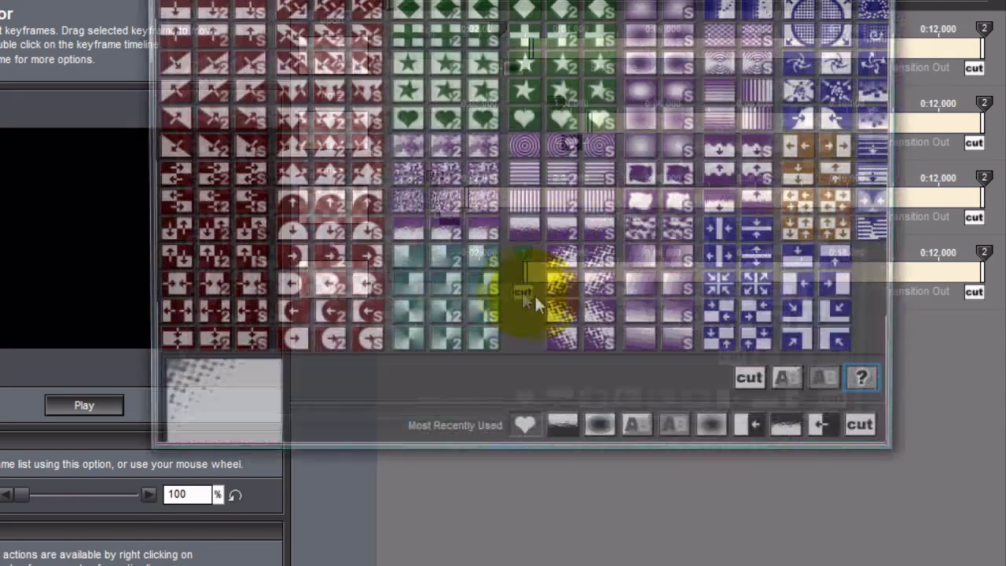
{"action": "left_click", "coordinate": [410, 199]}
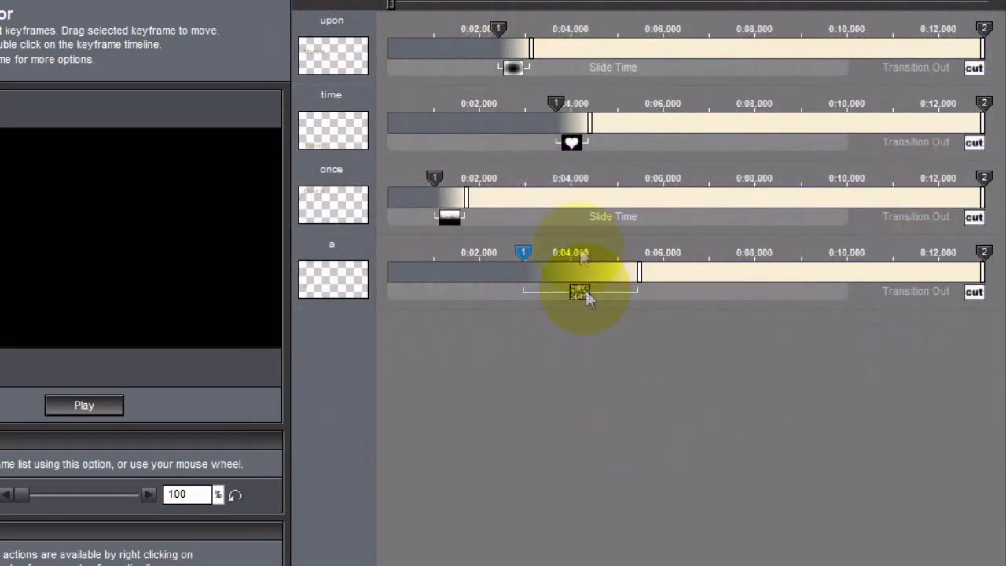
{"action": "left_click_drag", "start_coordinate": [640, 272], "coordinate": [547, 275]}
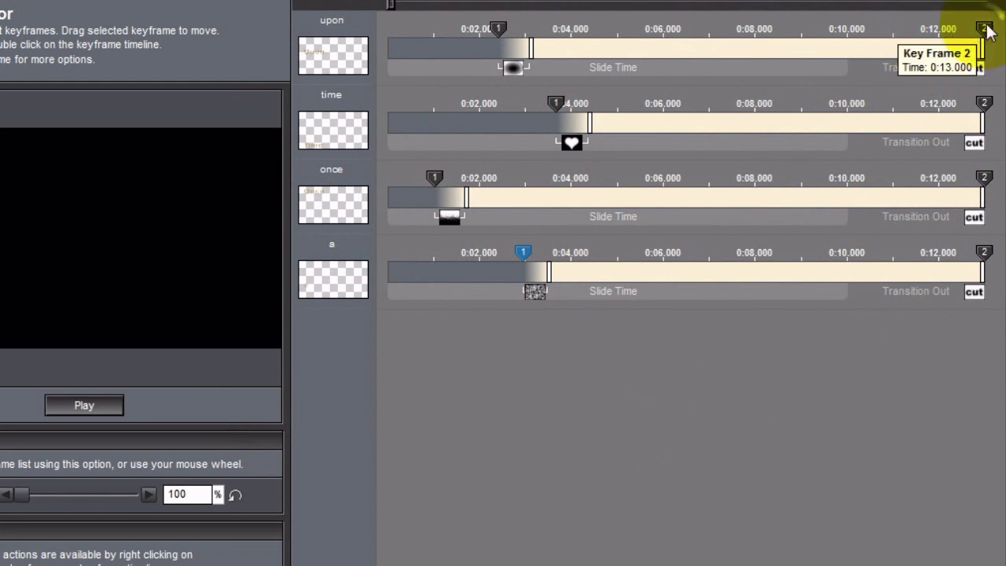
Step: Move end keyframes: upon to ~6.2 s, time ~7.7 s, once ~8.8 s, a ~9.8 s
{"action": "left_click_drag", "start_coordinate": [986, 30], "coordinate": [669, 84]}
{"action": "left_click", "coordinate": [983, 103]}
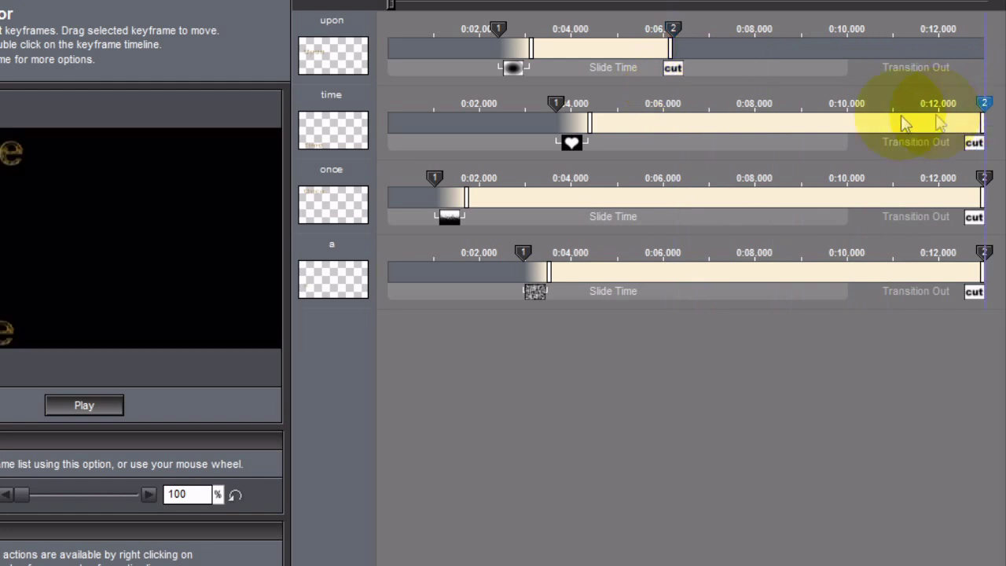
{"action": "left_click_drag", "start_coordinate": [904, 123], "coordinate": [742, 122]}
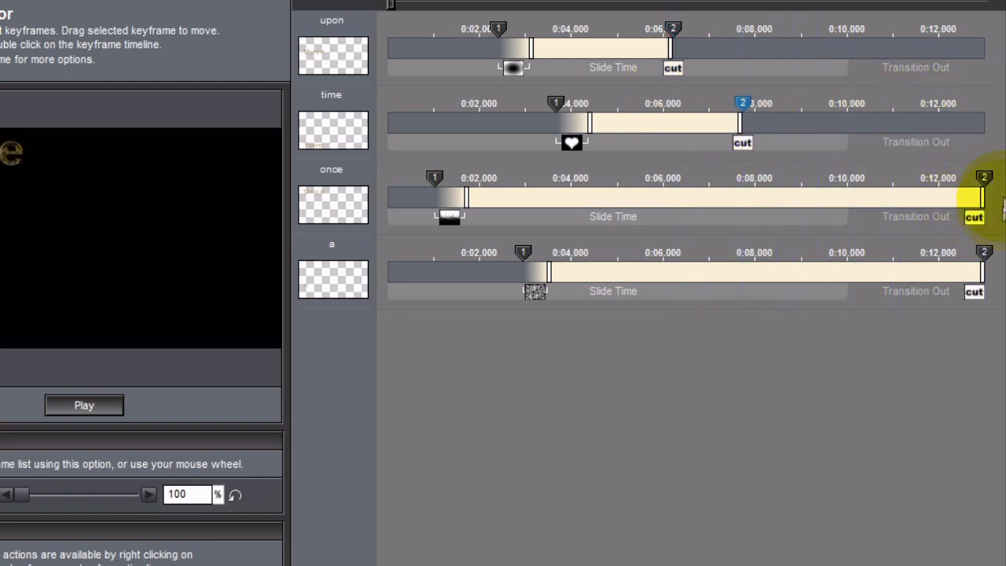
{"action": "left_click_drag", "start_coordinate": [982, 200], "coordinate": [807, 216]}
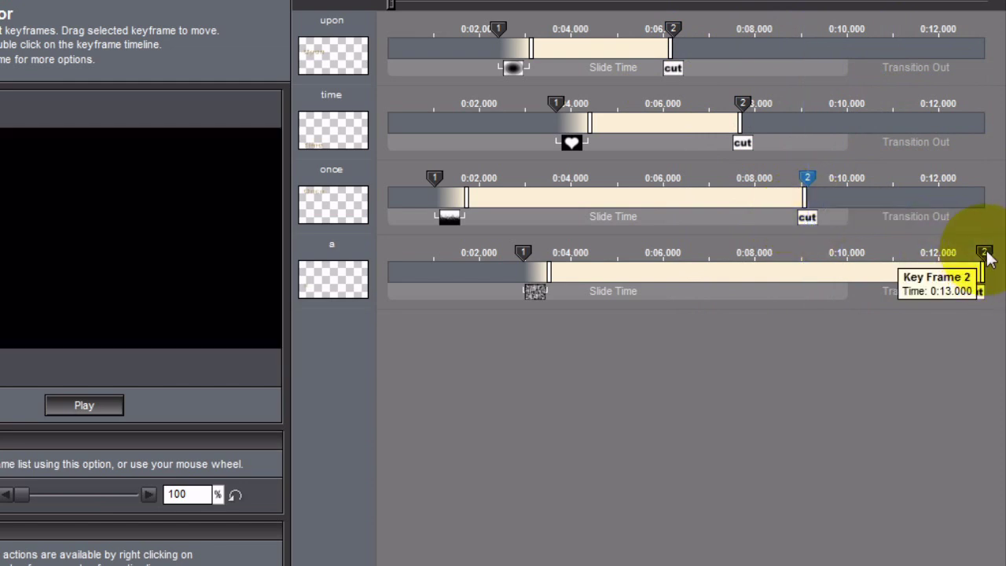
{"action": "left_click_drag", "start_coordinate": [985, 252], "coordinate": [825, 268]}
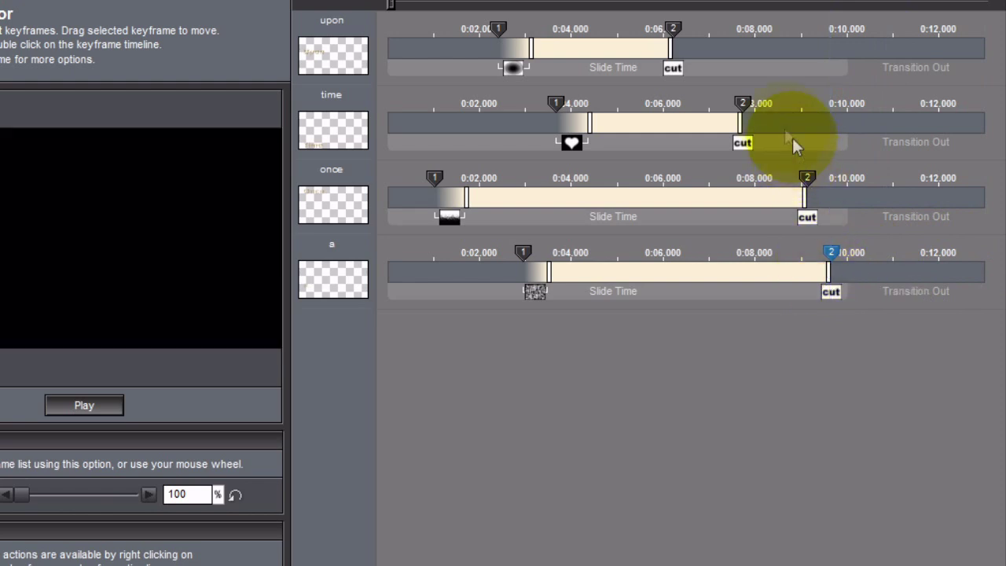
{"action": "left_click_drag", "start_coordinate": [806, 174], "coordinate": [784, 189]}
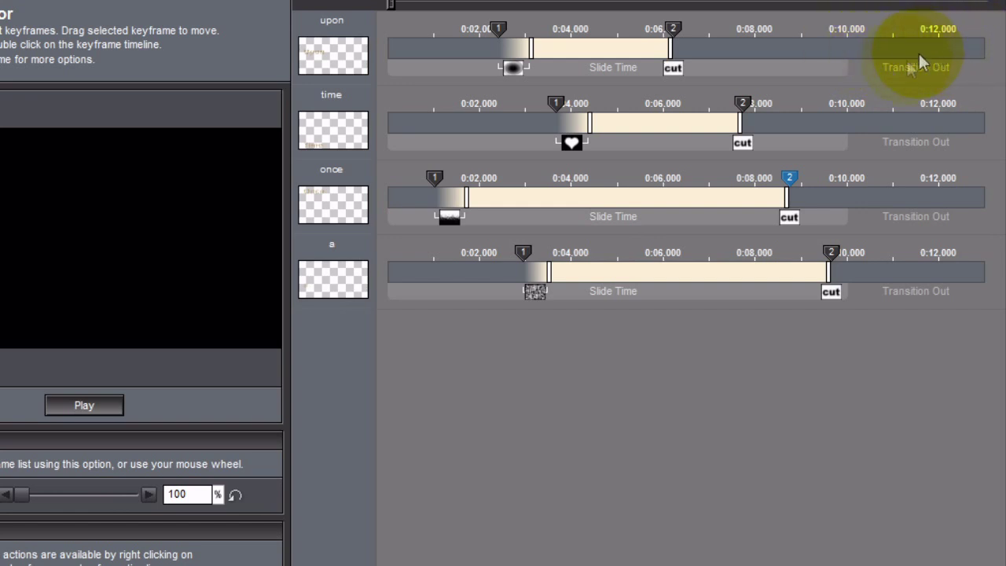
Step: Play the staggered word-timing preview, then stop it
{"action": "left_click", "coordinate": [84, 407]}
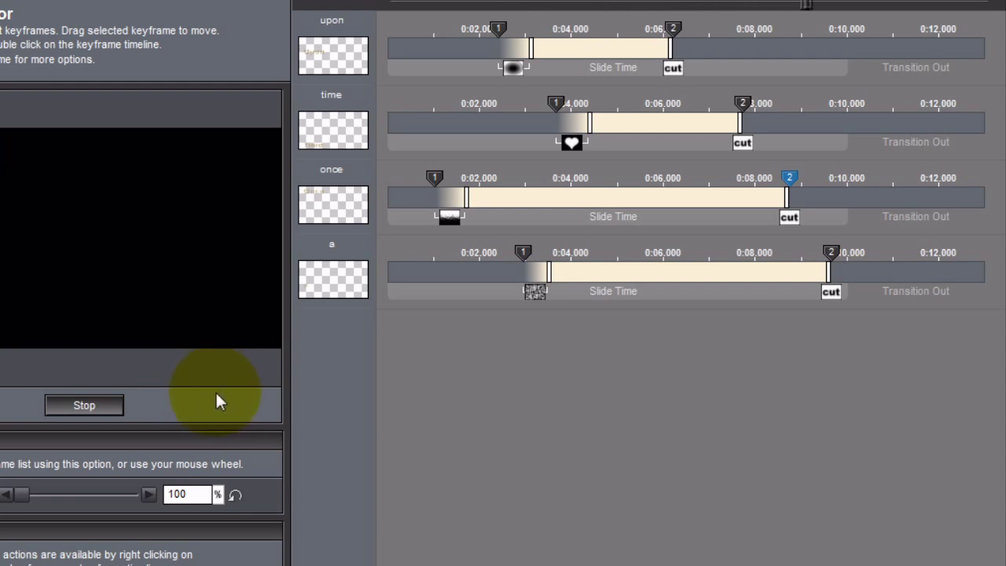
{"action": "left_click", "coordinate": [84, 405]}
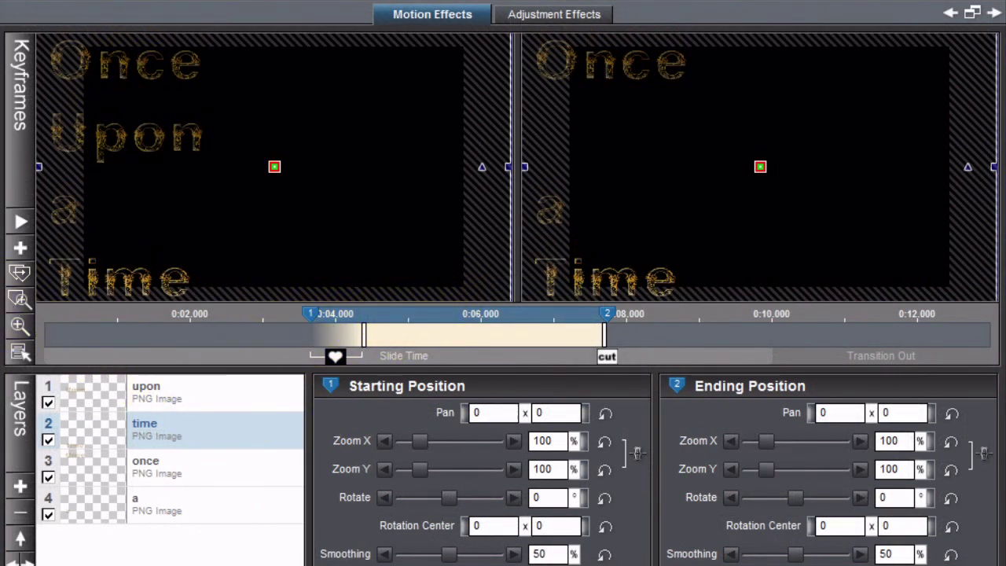
Step: Preview the time layer's motion, then reopen the multi-layer keyframe editor for all four words
{"action": "left_click", "coordinate": [18, 224]}
{"action": "left_click", "coordinate": [53, 303]}
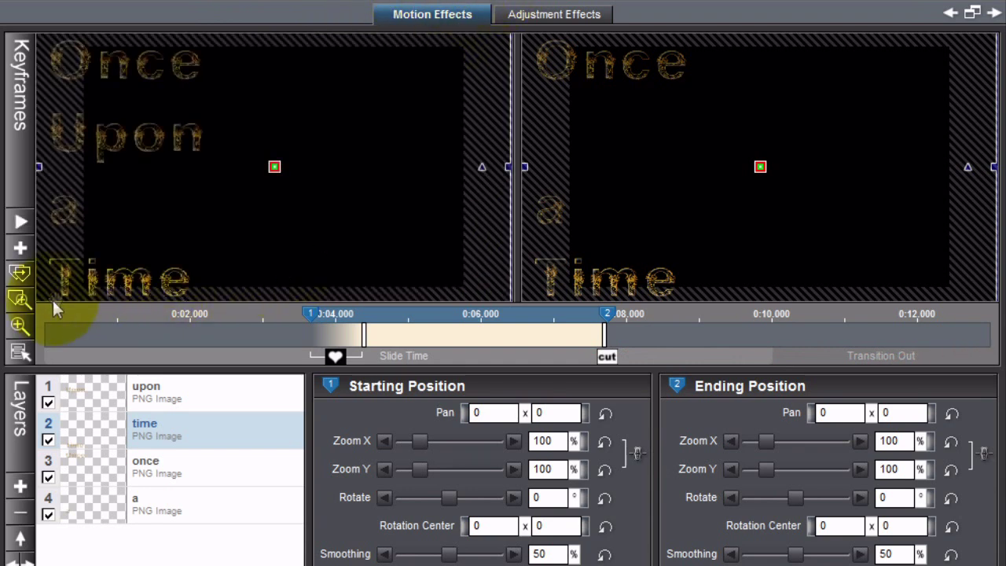
{"action": "left_click", "coordinate": [22, 275]}
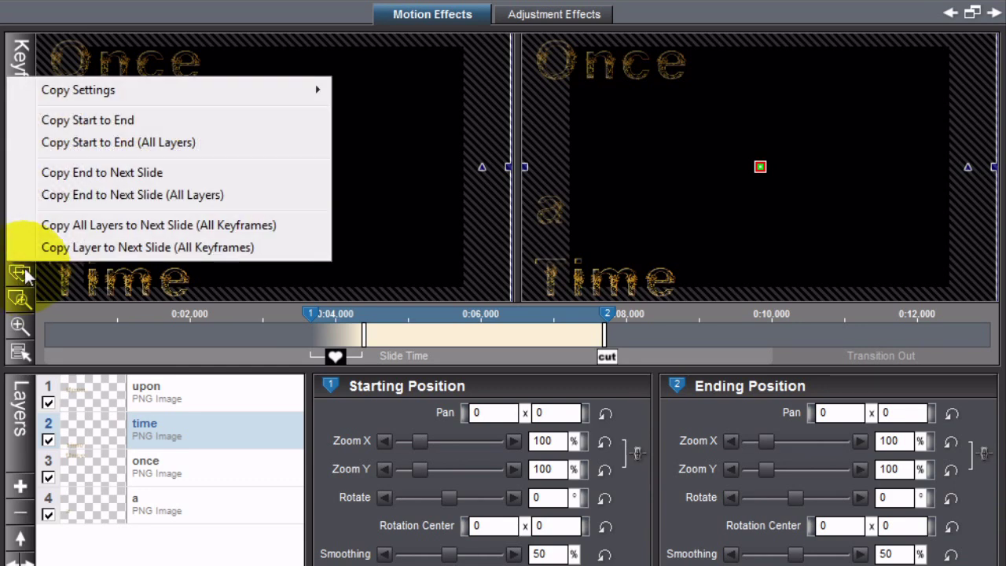
{"action": "left_click", "coordinate": [52, 315]}
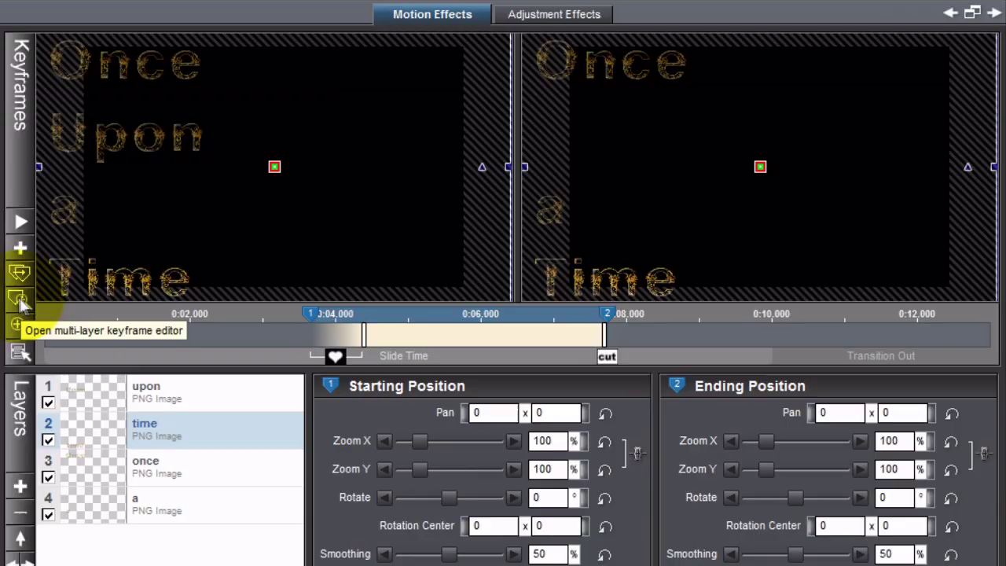
{"action": "left_click", "coordinate": [20, 299]}
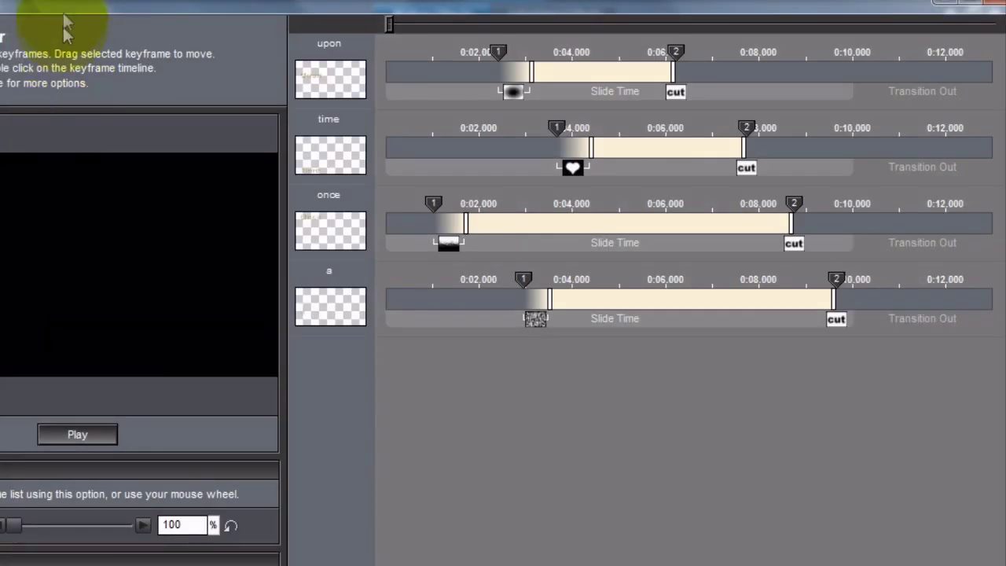
Step: Close the multi-layer keyframe editor, returning to the time layer's Motion Effects
{"action": "left_click", "coordinate": [203, 73]}
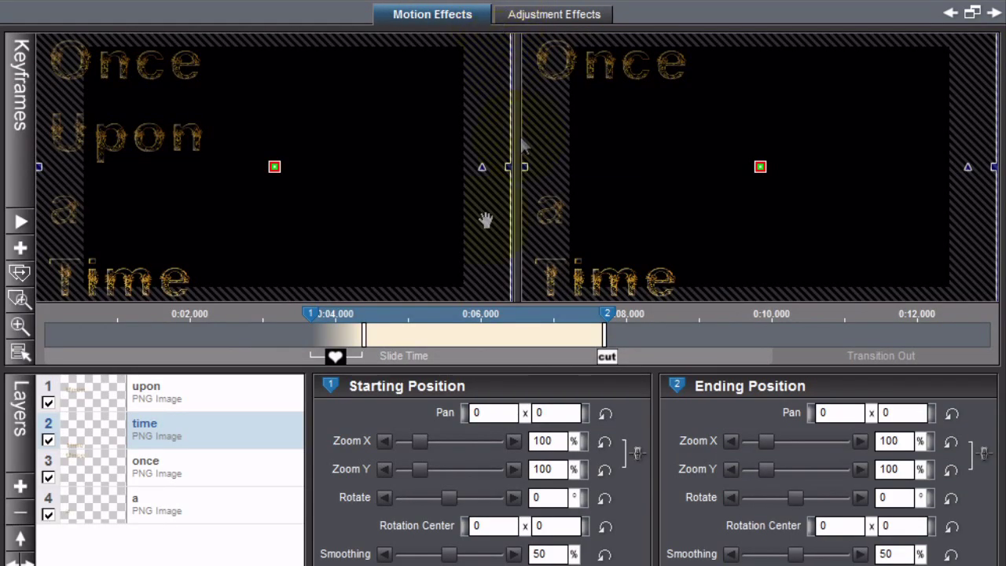
Step: Set the upon layer's ending pan to 40.25 x -11.27, up and to the right
{"action": "left_click", "coordinate": [244, 393]}
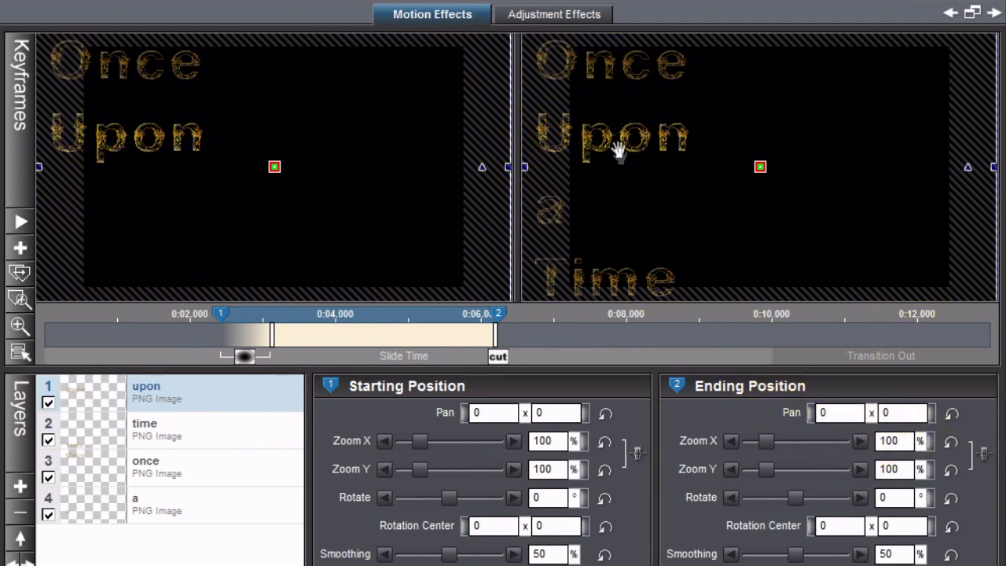
{"action": "left_click_drag", "start_coordinate": [642, 140], "coordinate": [809, 108]}
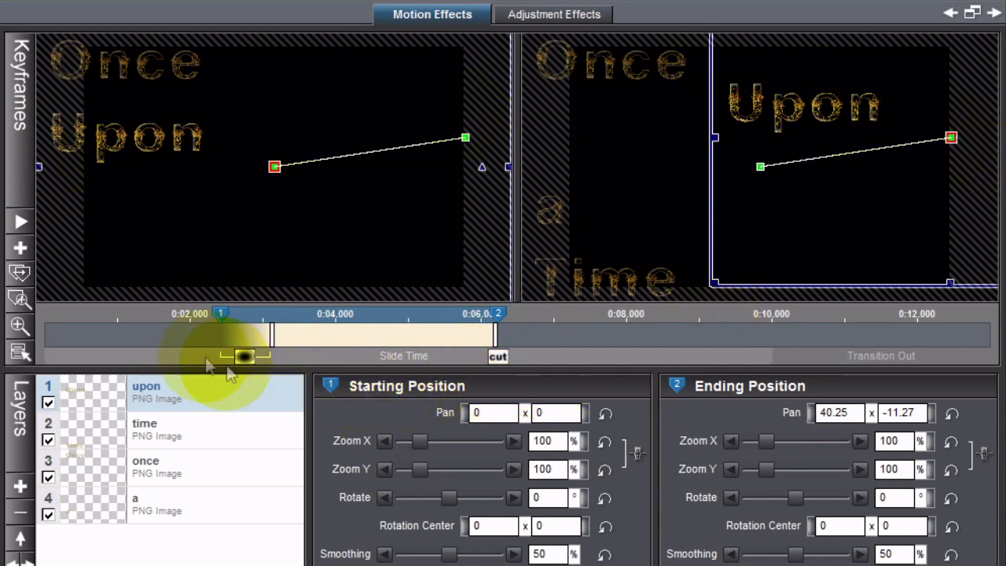
Step: Add a middle keyframe to upon at 0:04.325, panned down to 24.78 x 25.94
{"action": "left_click", "coordinate": [20, 249]}
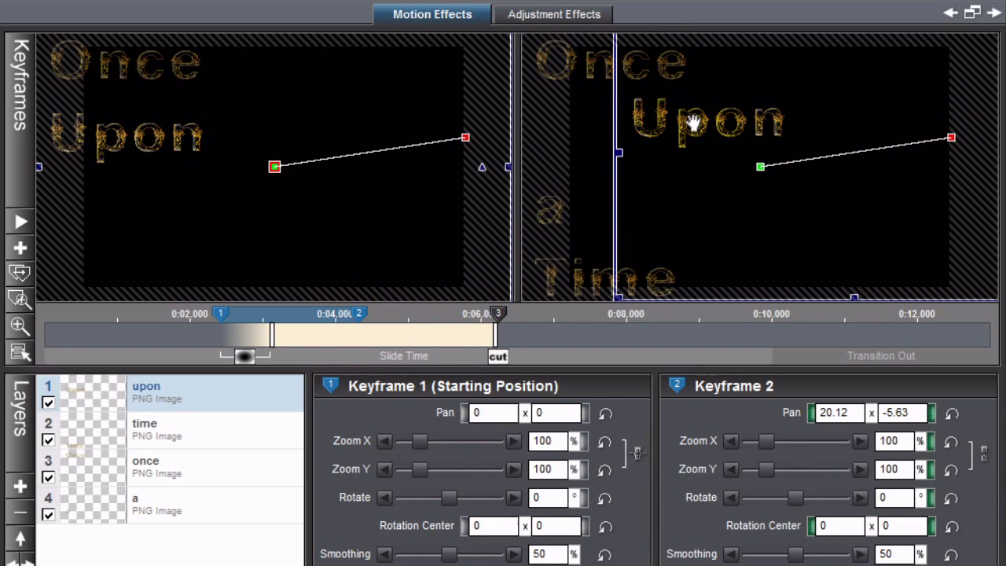
{"action": "left_click_drag", "start_coordinate": [693, 120], "coordinate": [716, 211]}
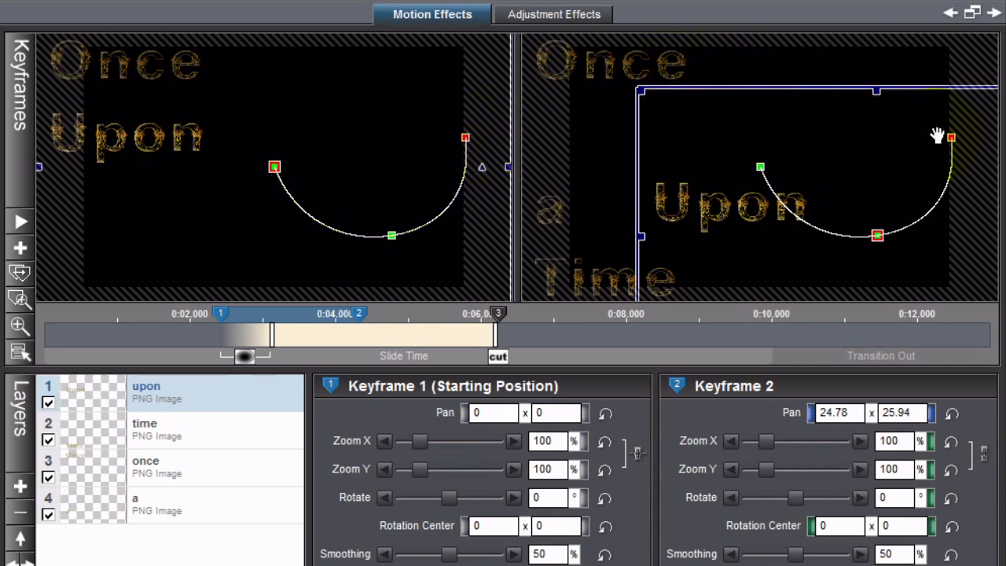
{"action": "left_click", "coordinate": [494, 338]}
{"action": "left_click", "coordinate": [223, 389]}
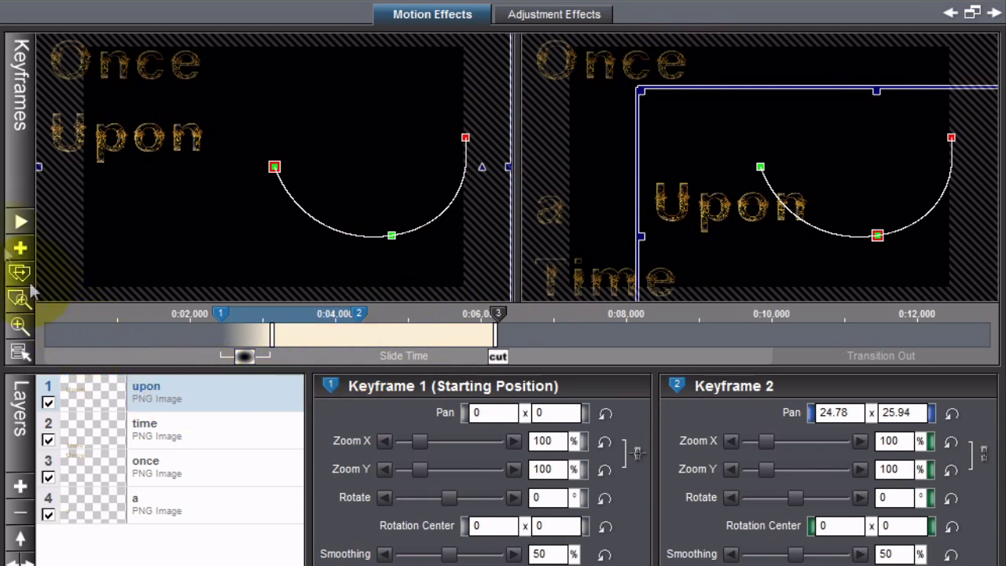
{"action": "left_click", "coordinate": [21, 224]}
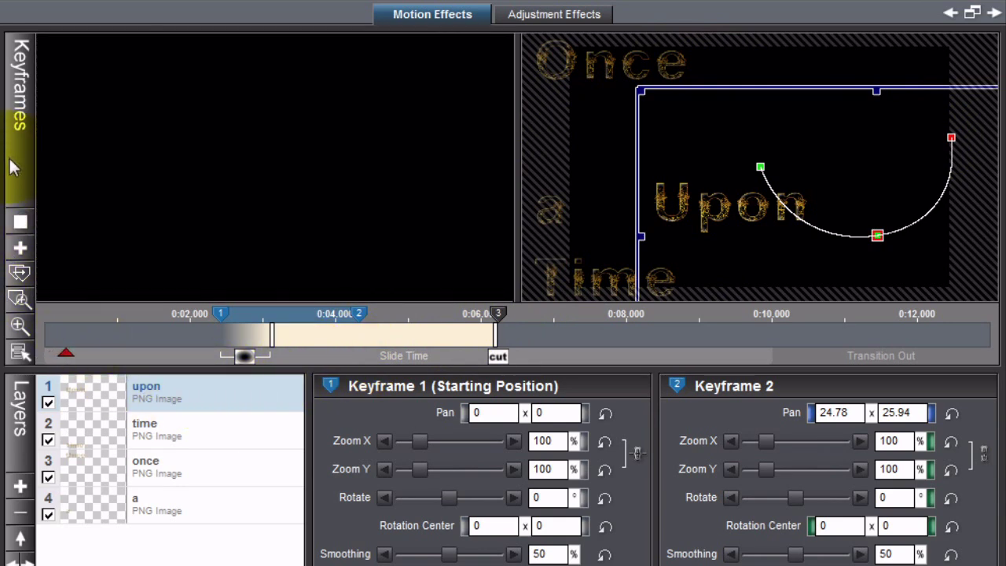